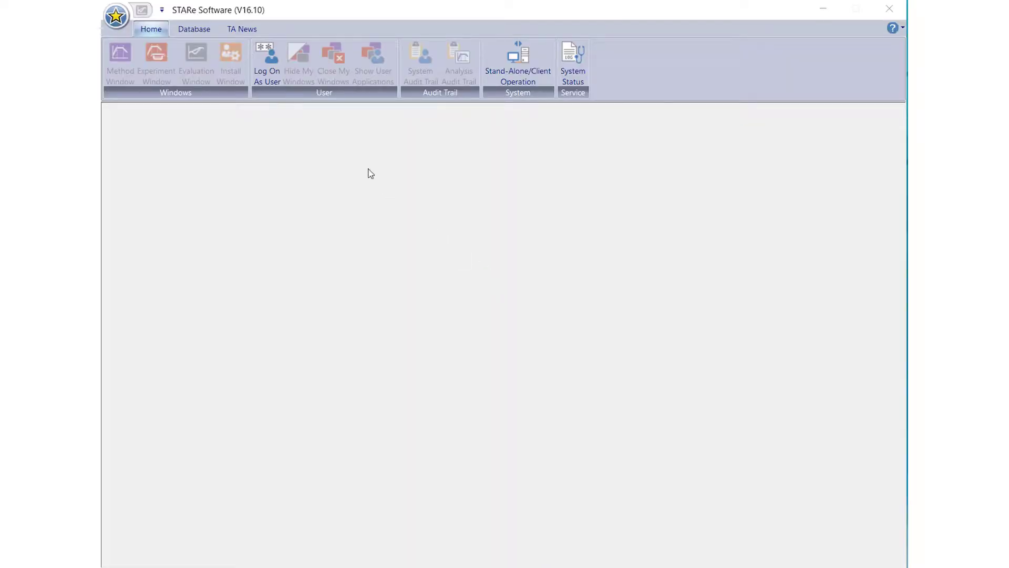
# Log on to STARe as the administrator user with the account password
pyautogui.click(266, 78)
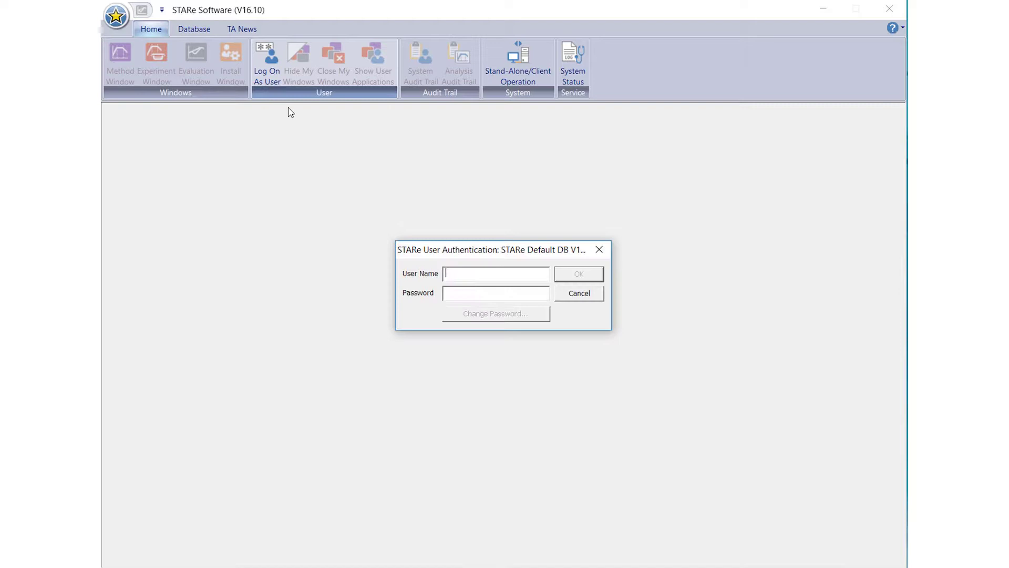
pyautogui.click(448, 293)
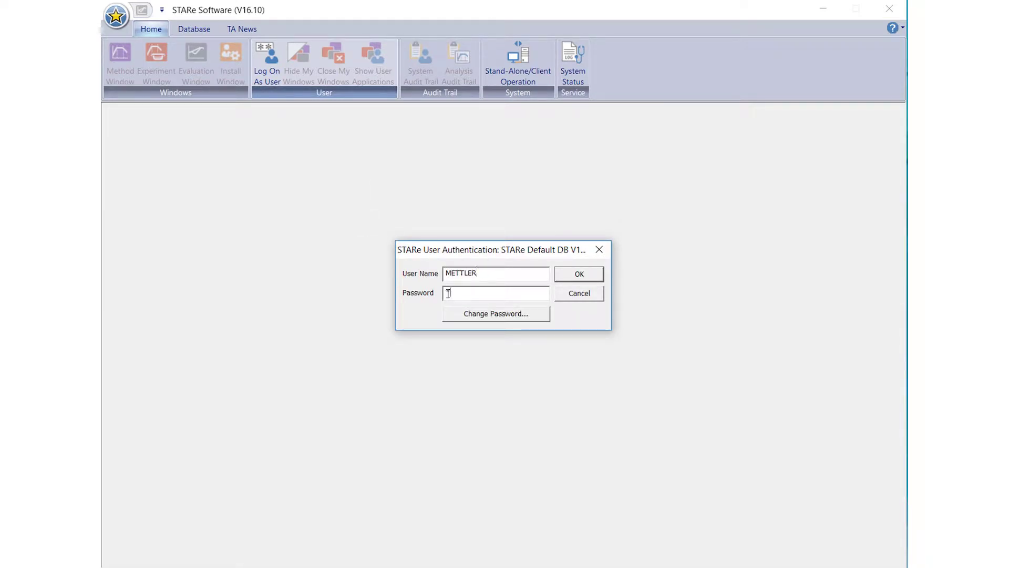
pyautogui.write('******')
pyautogui.click(560, 279)
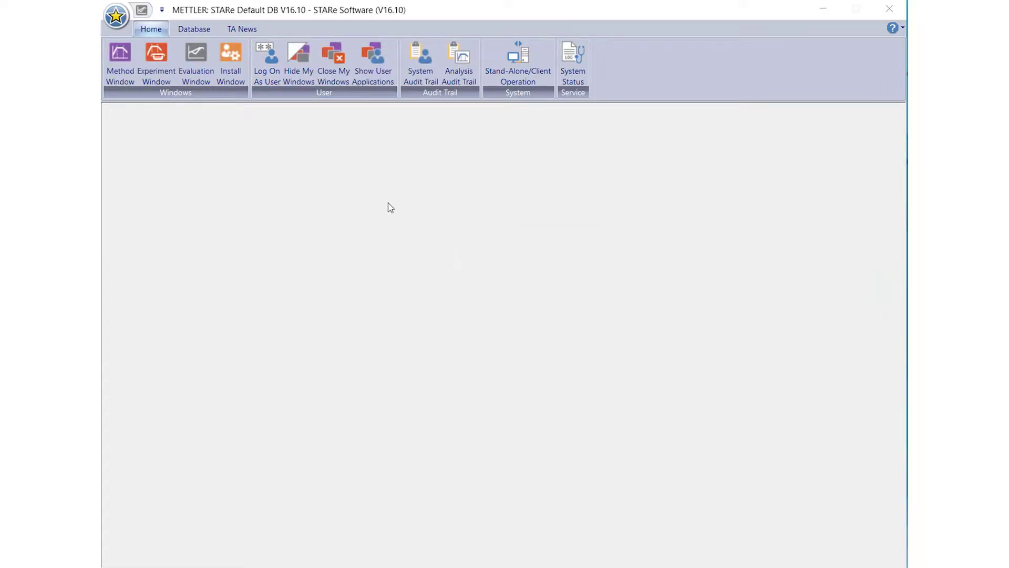
# In the installation window's User Accounts form, enter the new user's first name, last name and e-mail address
pyautogui.click(238, 82)
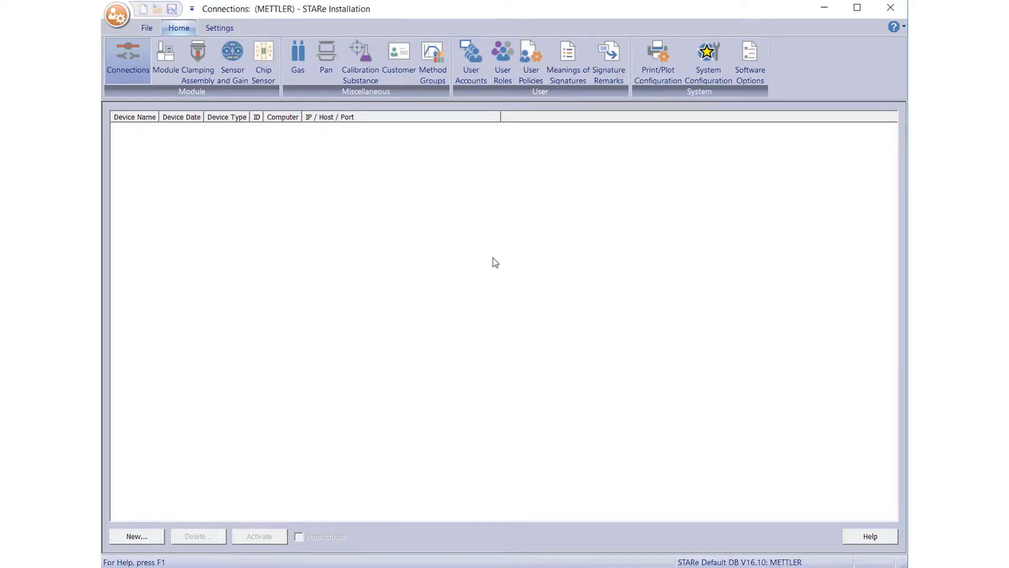
pyautogui.click(462, 77)
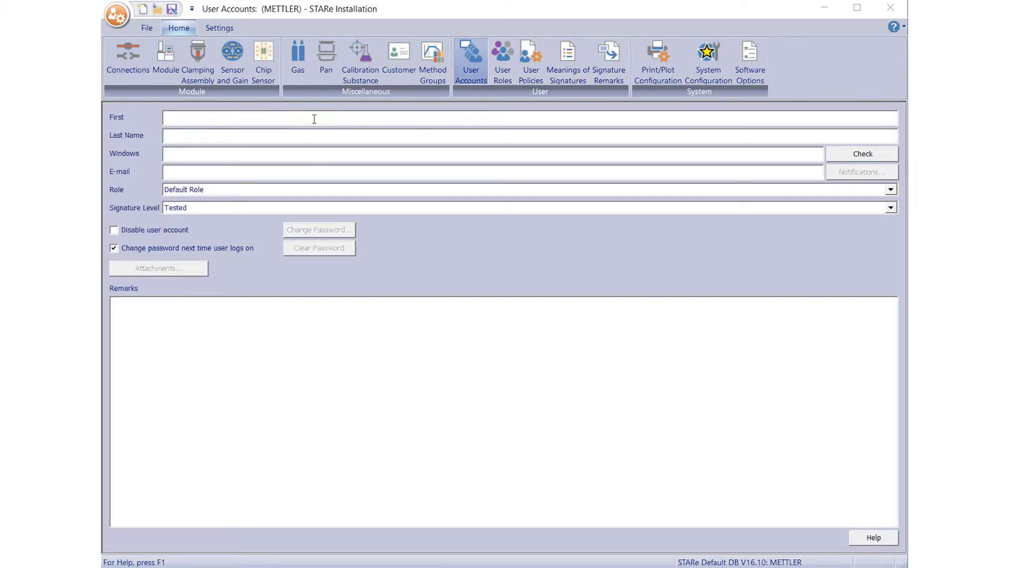
pyautogui.click(314, 169)
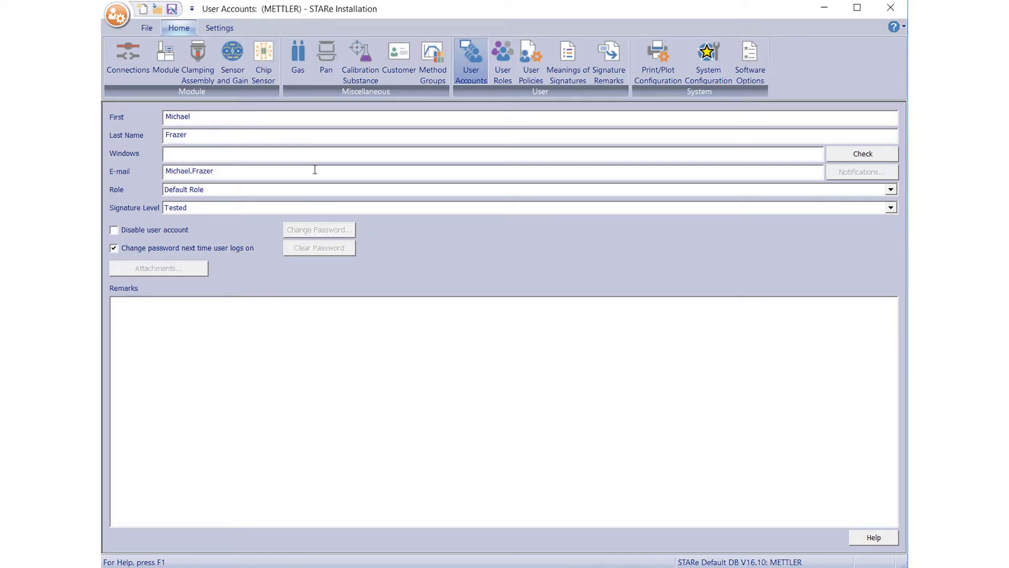
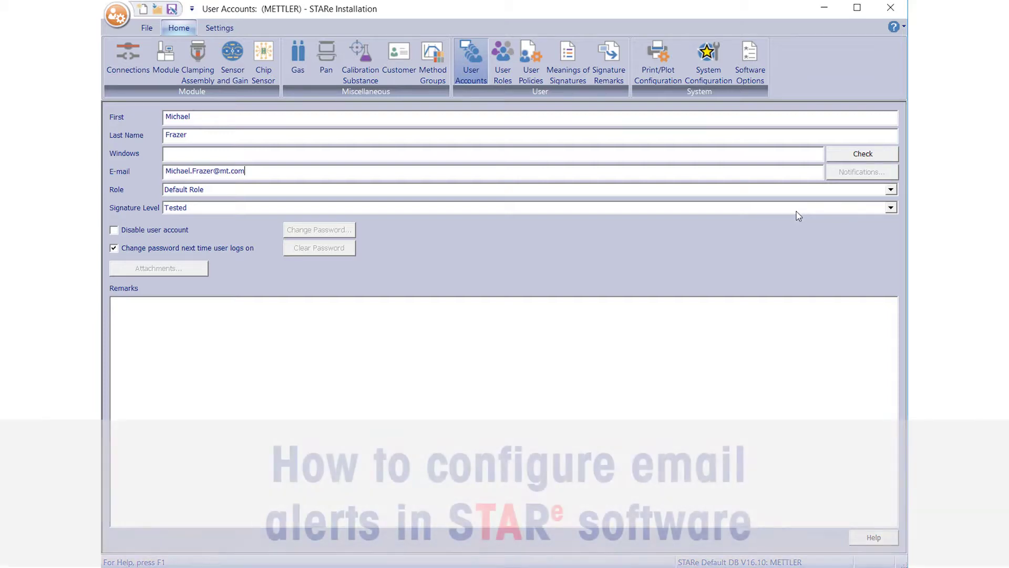
# Enter the user's Windows login and add the remark 'New user created'
pyautogui.click(753, 155)
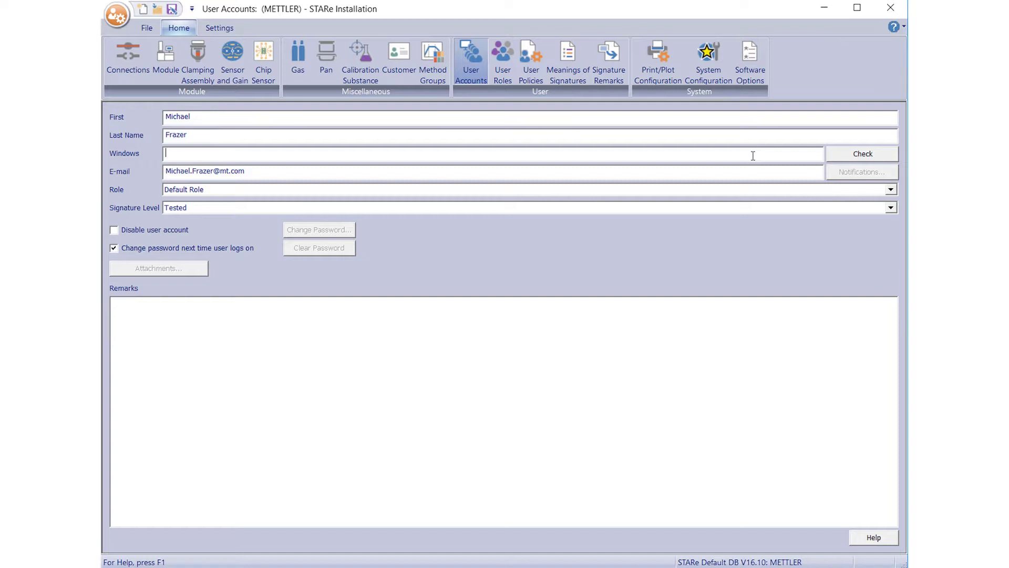
pyautogui.write('Eu/')
pyautogui.write('Frazer-1')
pyautogui.click(138, 304)
pyautogui.write('New user created')
# Save the new user account from the File tab, naming it after the user's last name
pyautogui.click(147, 29)
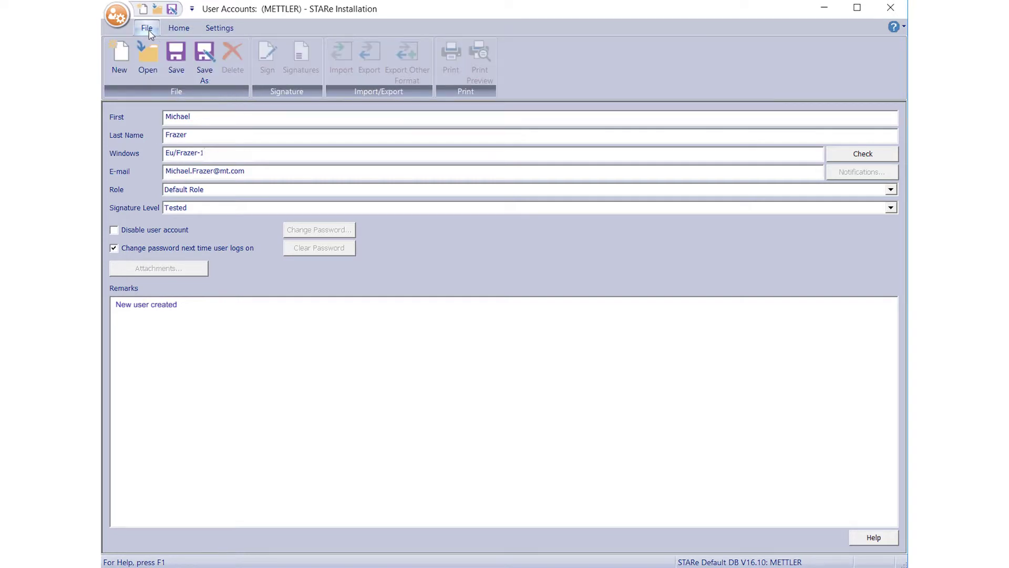
pyautogui.click(183, 78)
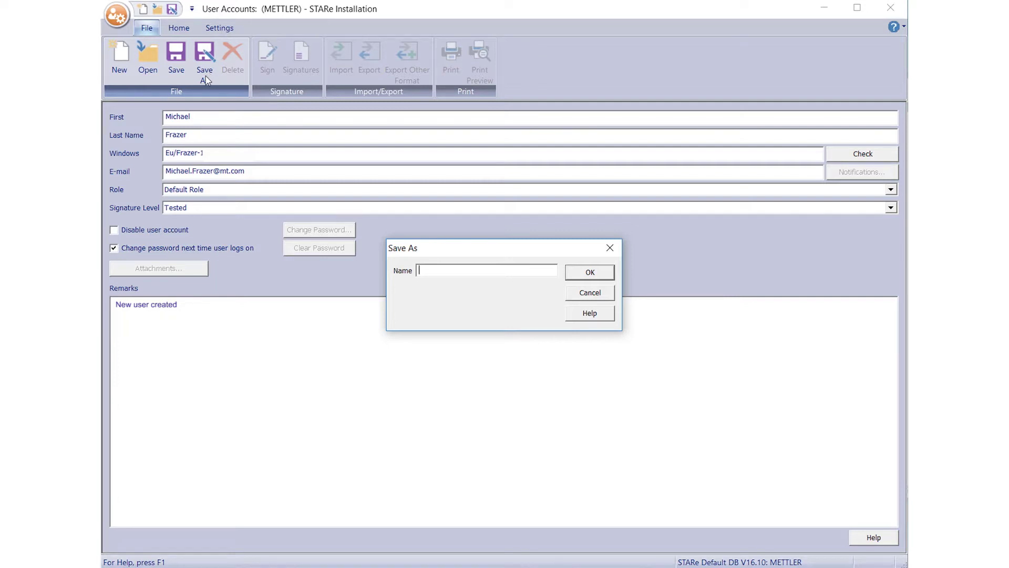
pyautogui.write('Fraz')
pyautogui.write('er')
pyautogui.click(602, 276)
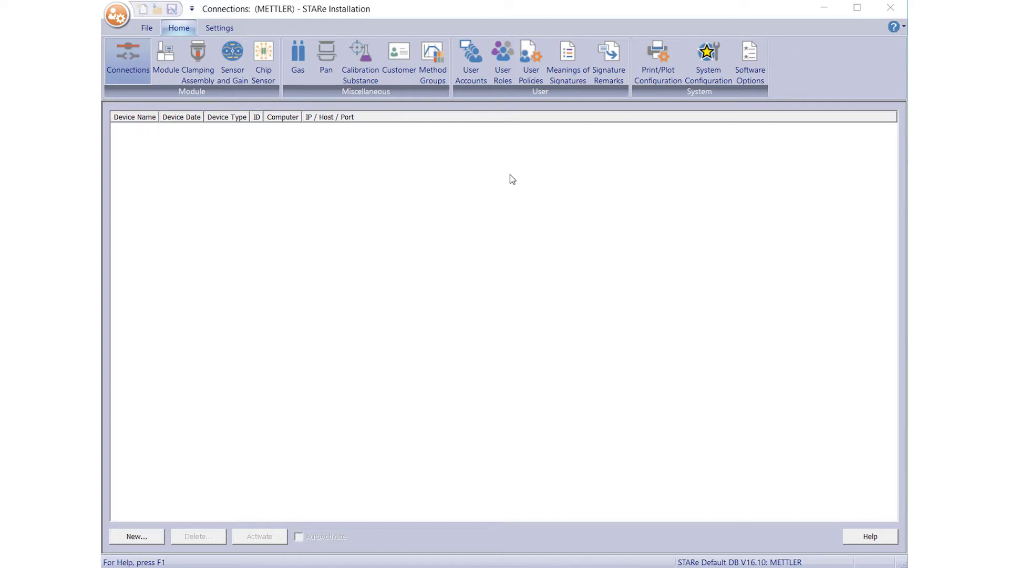
# In User Policies, set a 6-character minimum password length and require numbers or special characters
pyautogui.click(529, 83)
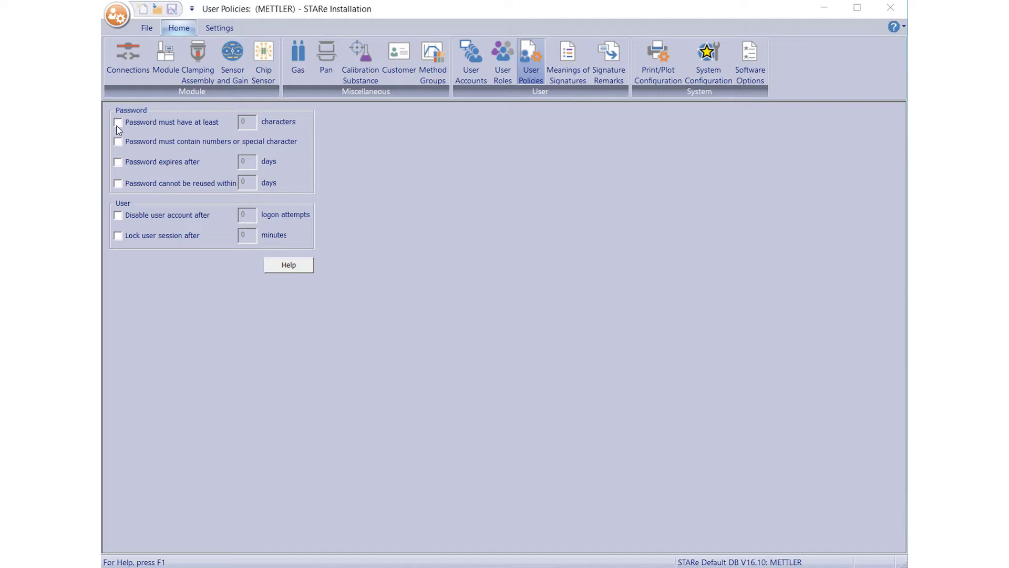
pyautogui.click(118, 124)
pyautogui.click(242, 123)
pyautogui.write('6')
pyautogui.click(119, 143)
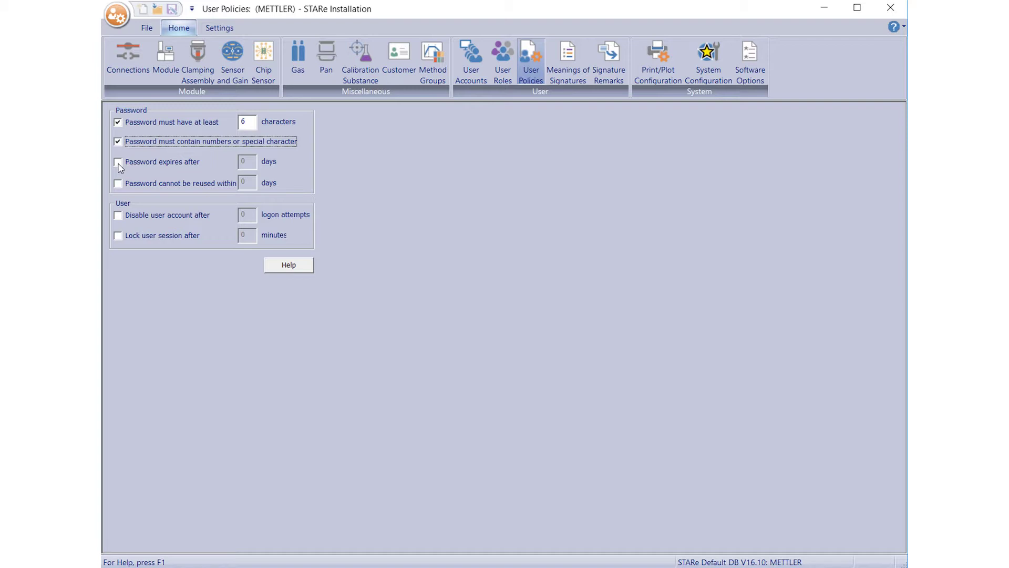
# Enable password expiry at 30 days and forbid password reuse within 365 days
pyautogui.click(118, 164)
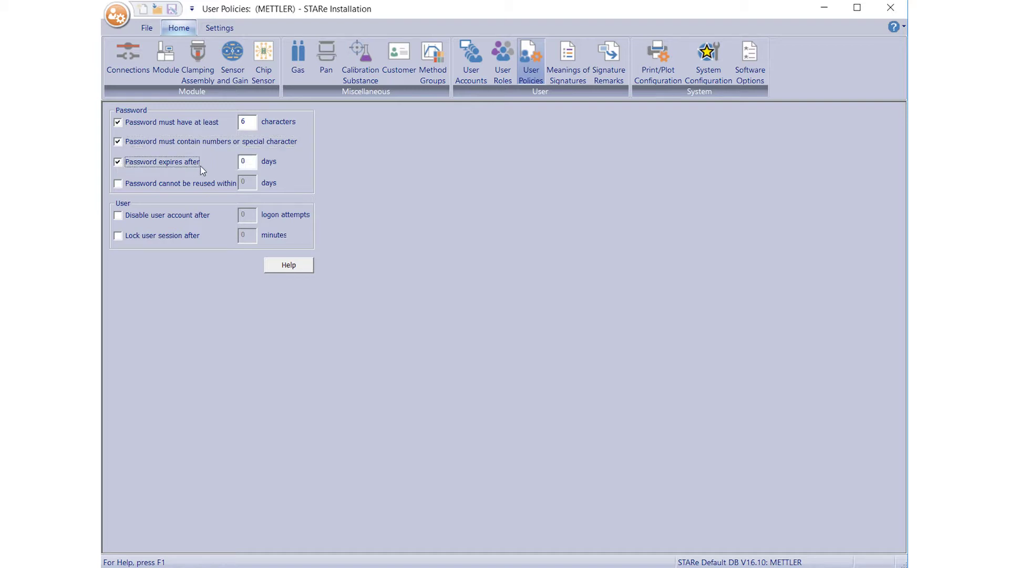
pyautogui.doubleClick(247, 163)
pyautogui.write('30')
pyautogui.click(121, 185)
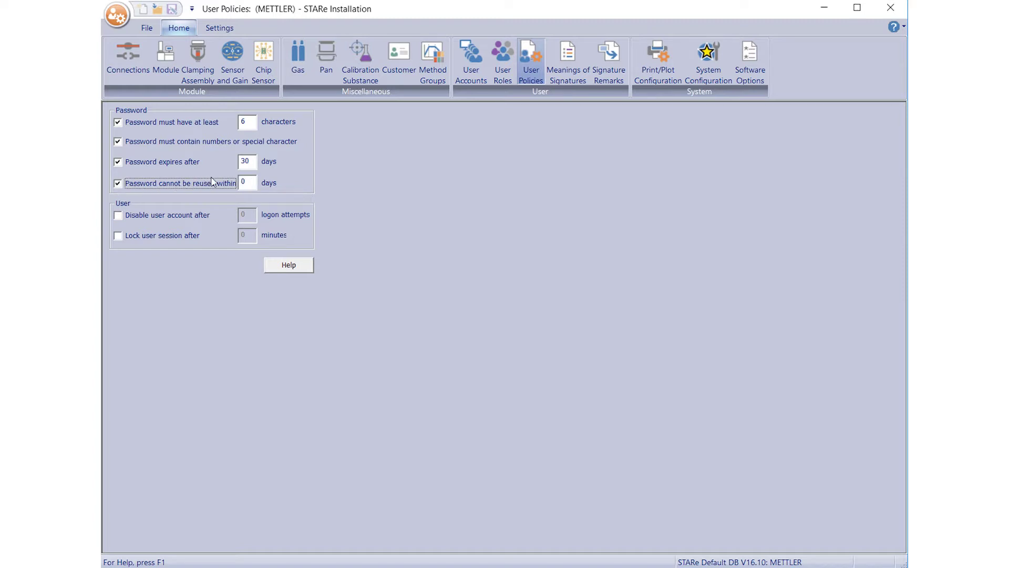
pyautogui.doubleClick(242, 181)
pyautogui.write('365')
# Enable account disabling after 3 logon attempts and session locking after 30 minutes
pyautogui.click(119, 216)
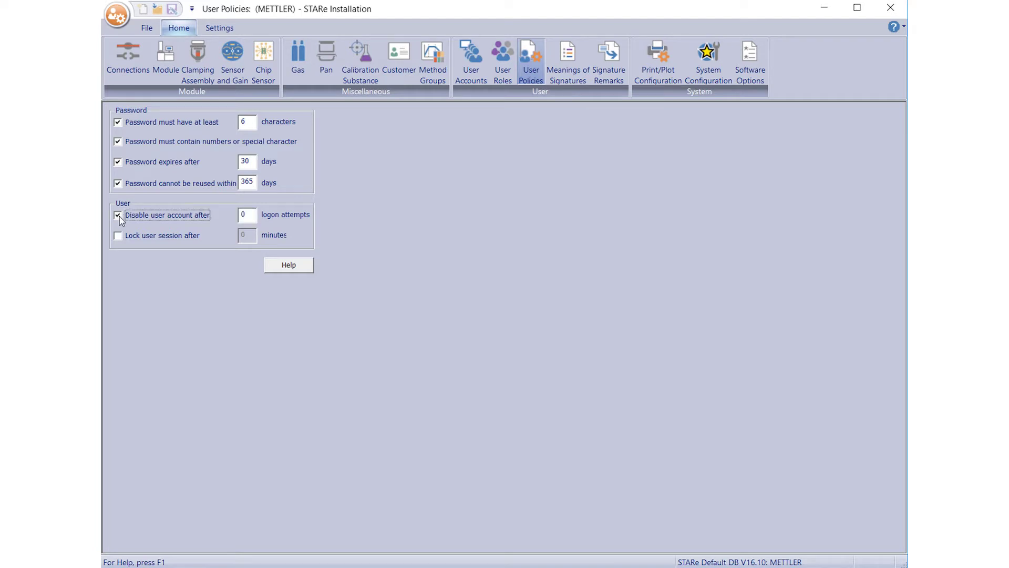
pyautogui.click(244, 216)
pyautogui.doubleClick(248, 217)
pyautogui.write('3')
pyautogui.click(117, 236)
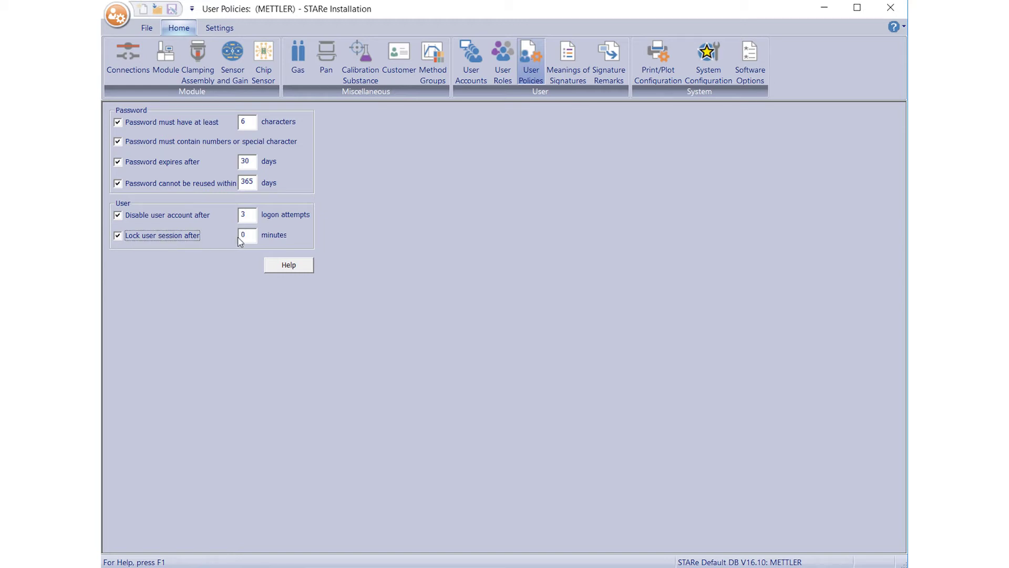
pyautogui.doubleClick(243, 236)
pyautogui.write('30')
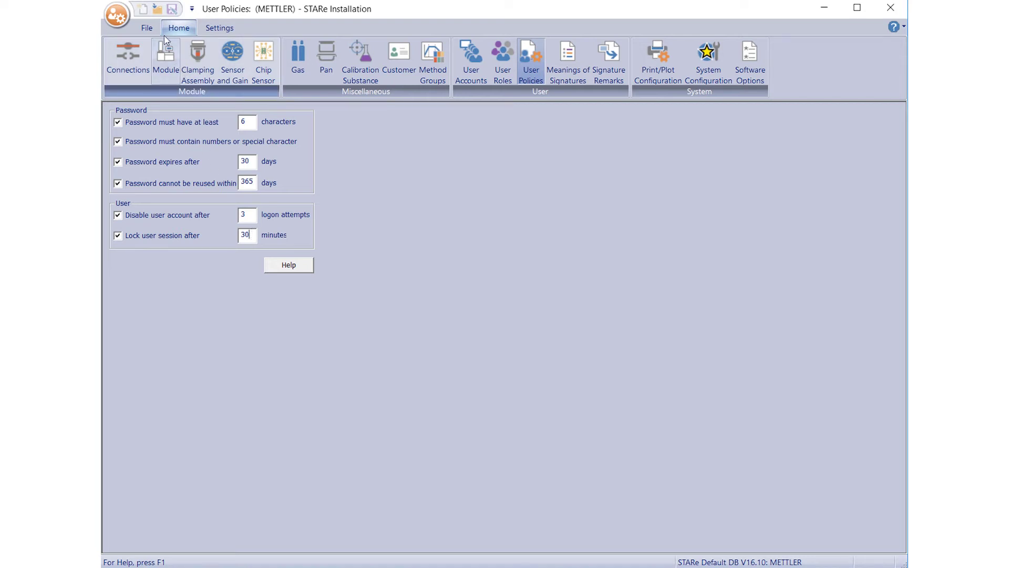
# Save the User Policies settings from the File tab
pyautogui.click(146, 27)
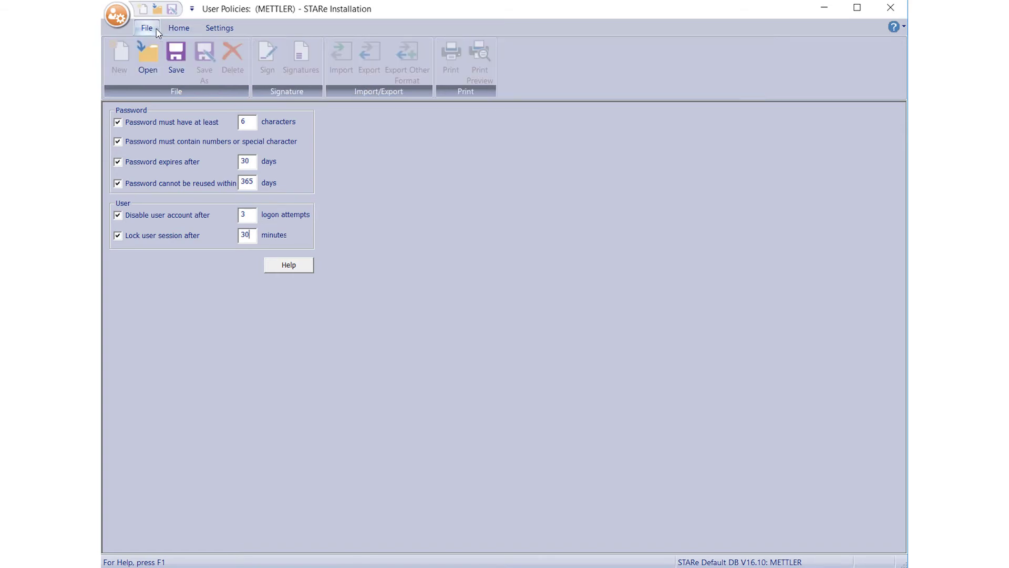
pyautogui.click(180, 78)
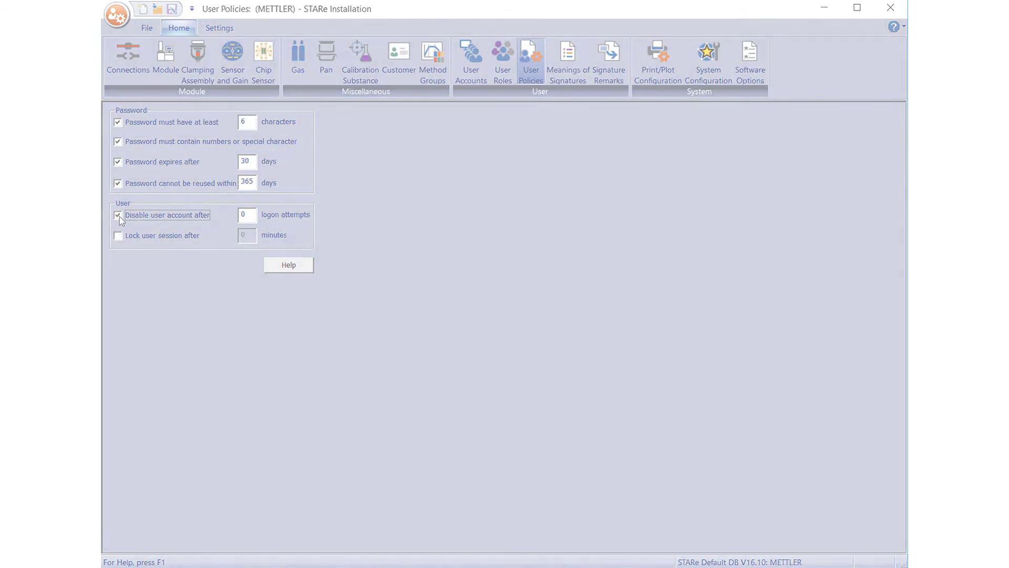